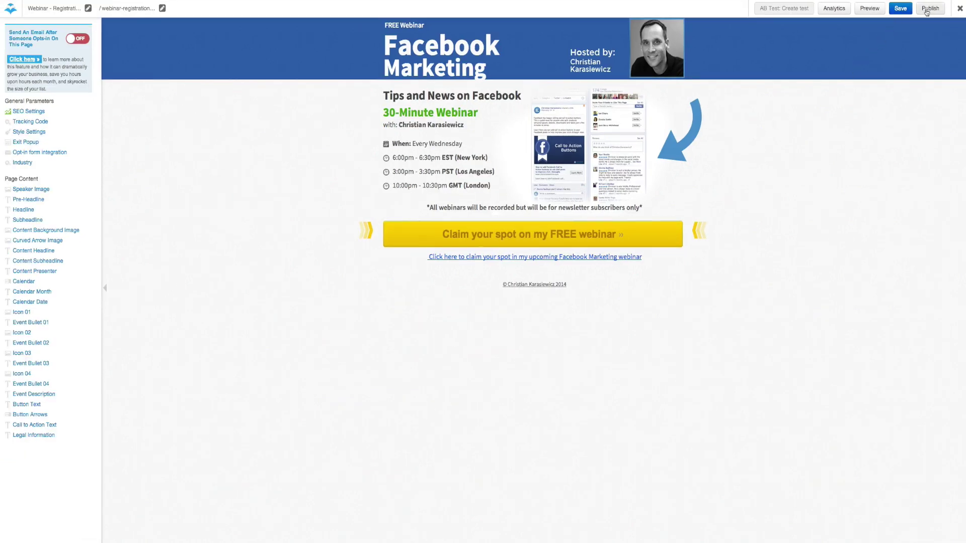
Open the page's publishing options and review the leadpages.net redirect destination URL.
left_click(929, 9)
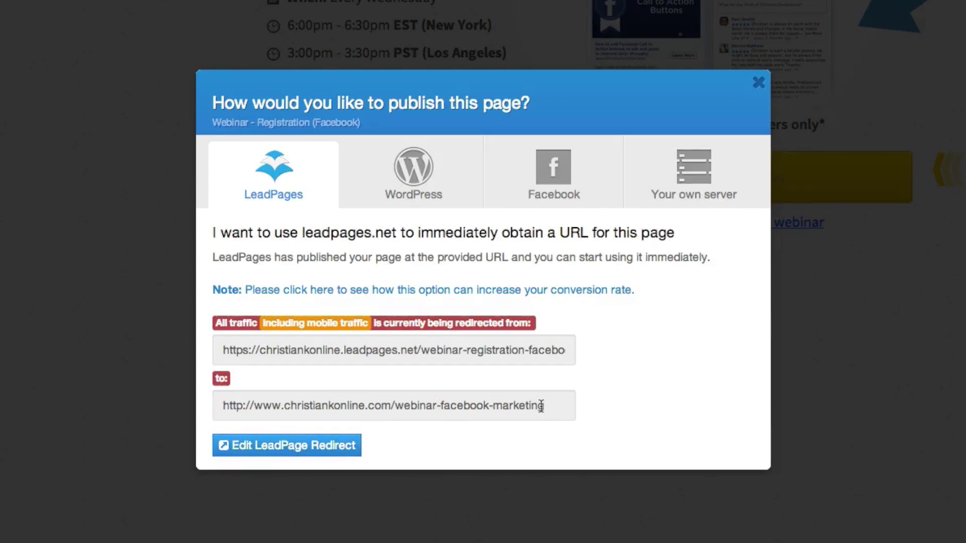
left_click(286, 447)
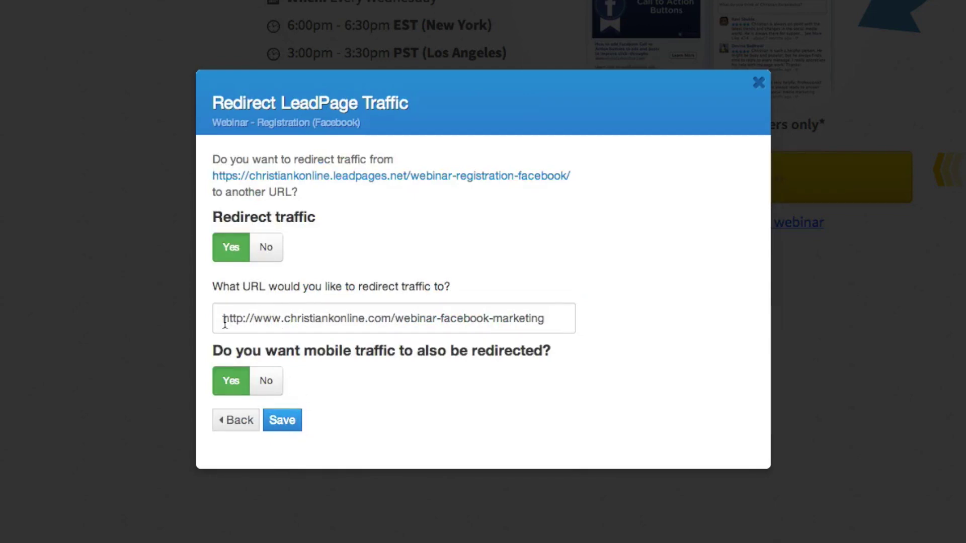
left_click(397, 318)
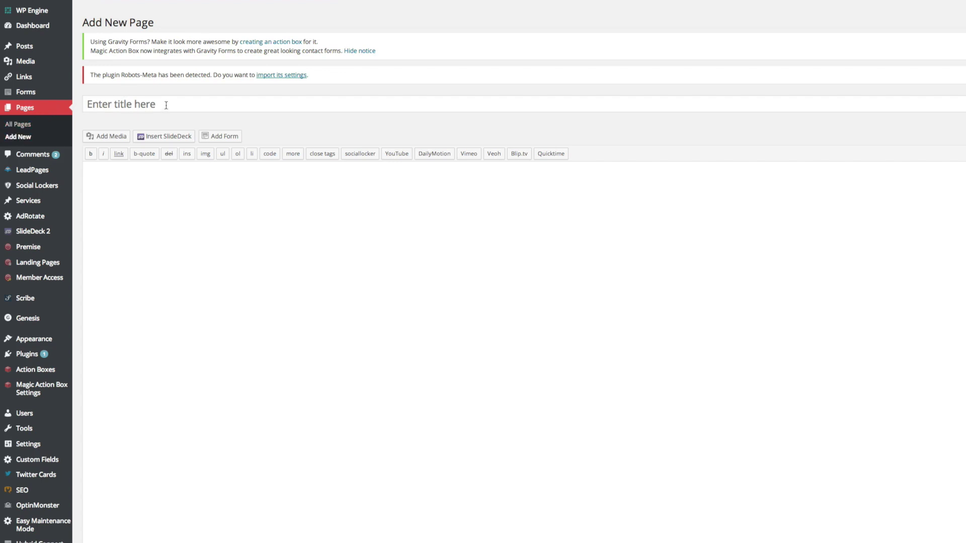
Title the new page 'Test Page' and confirm its permalink slug as test-page.
left_click(165, 104)
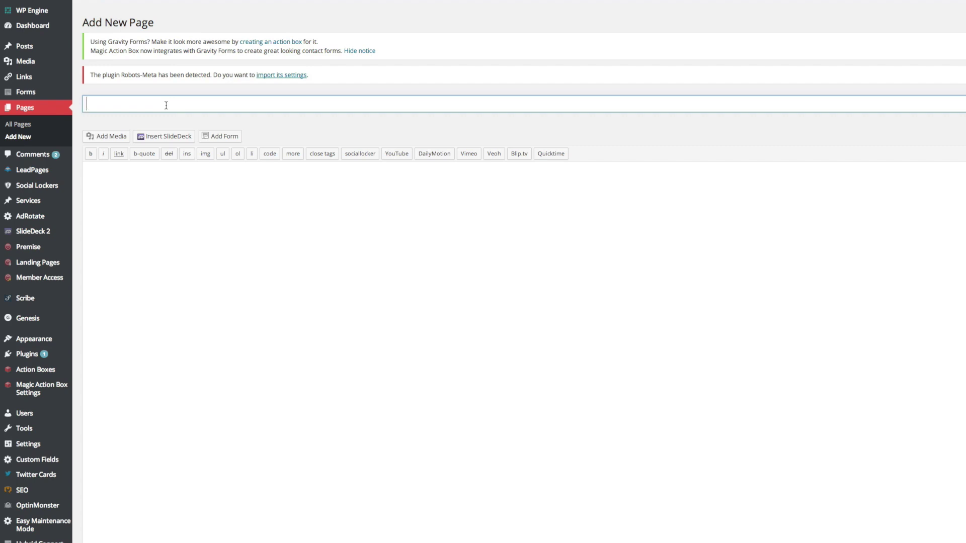
type("Test Page")
left_click(173, 167)
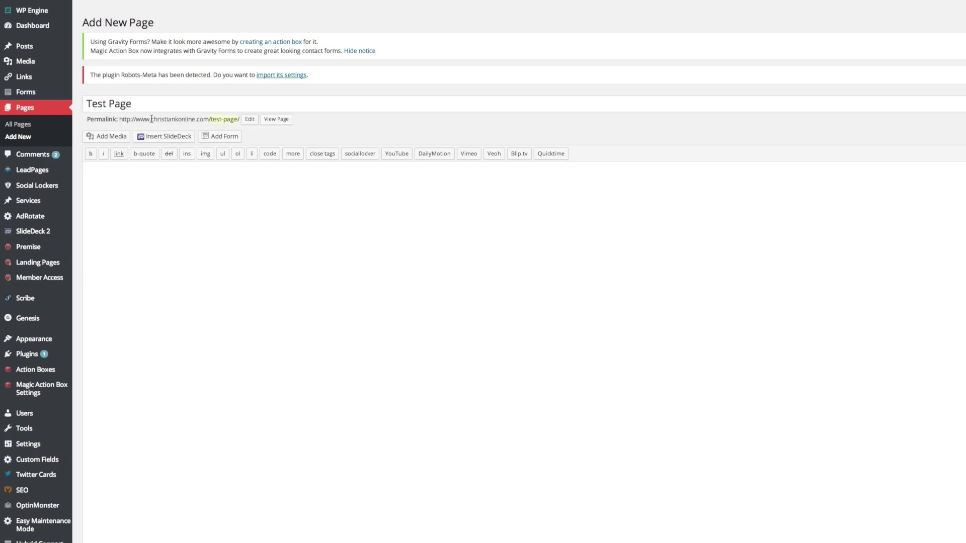
left_click(249, 118)
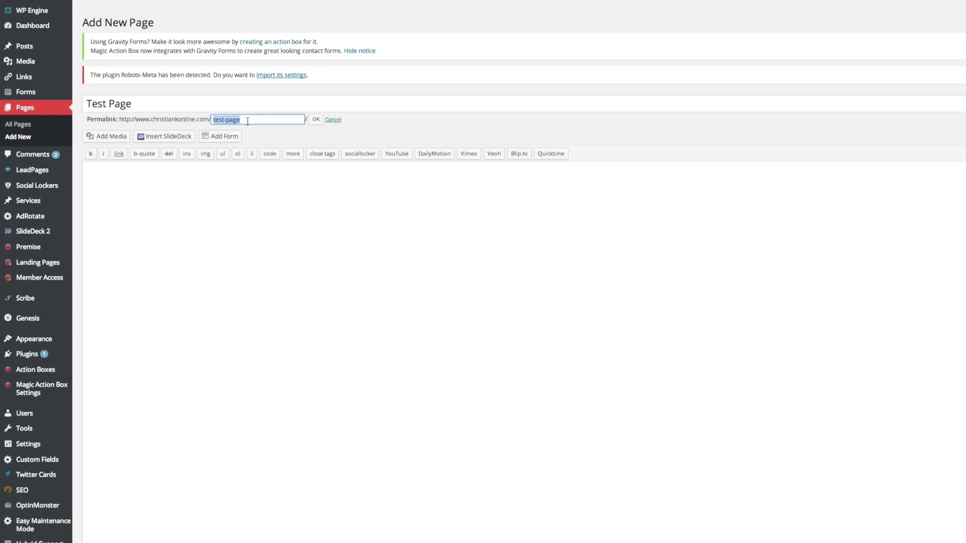
left_click(248, 120)
left_click(316, 120)
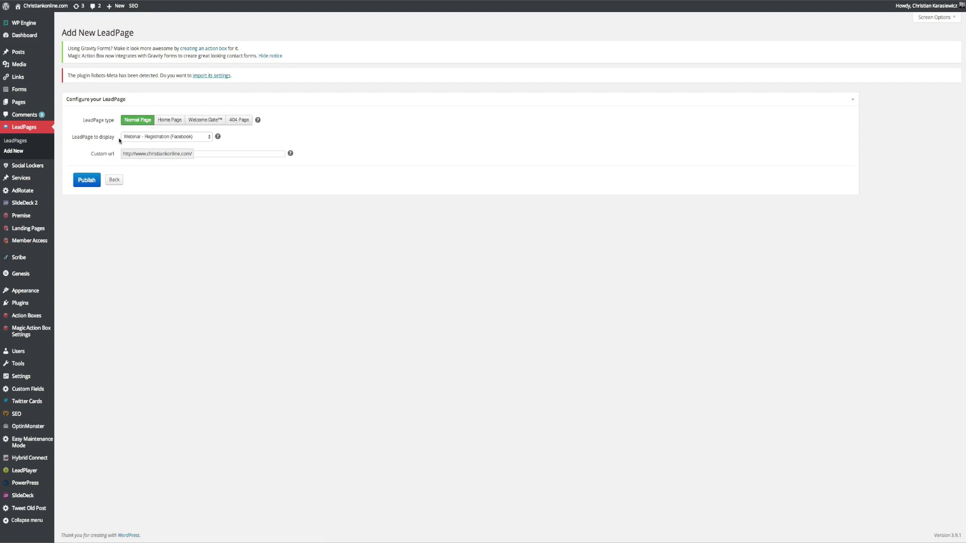
Display Webinar - Registration (Facebook) as a Normal Page with custom URL test-page.
left_click(132, 137)
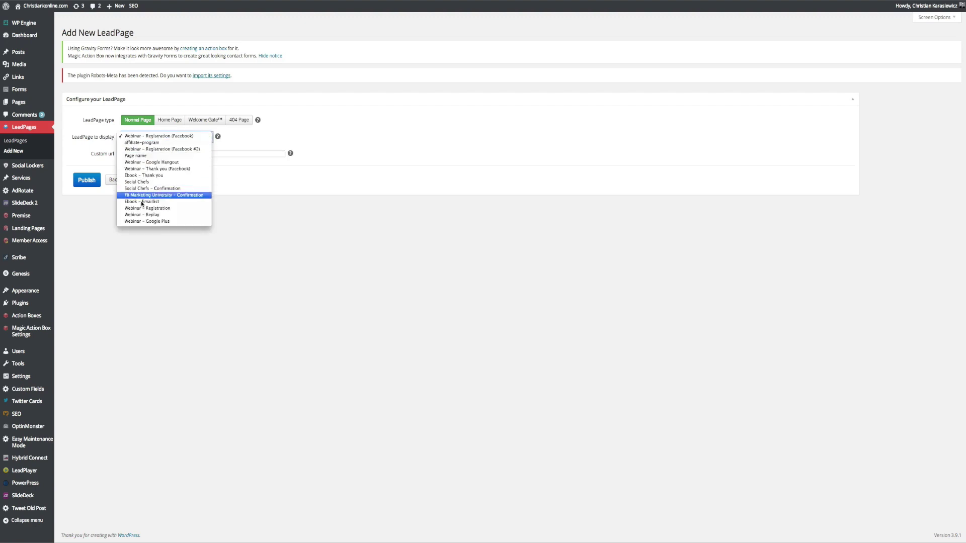
left_click(233, 141)
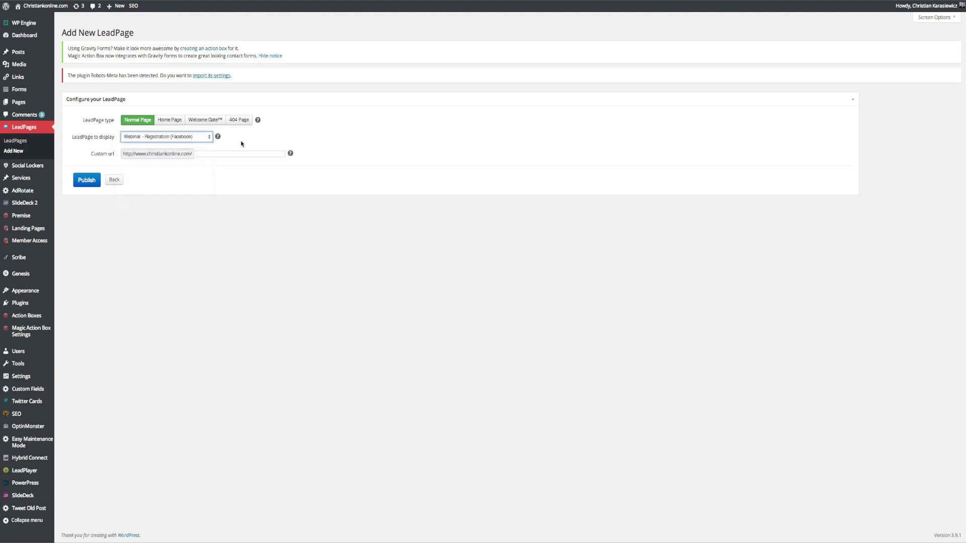
left_click(216, 154)
type("test-page")
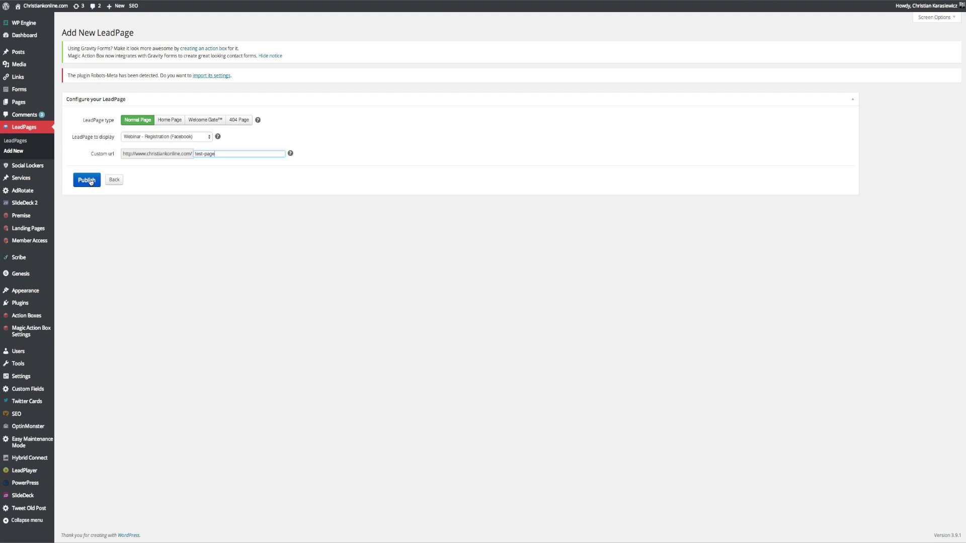